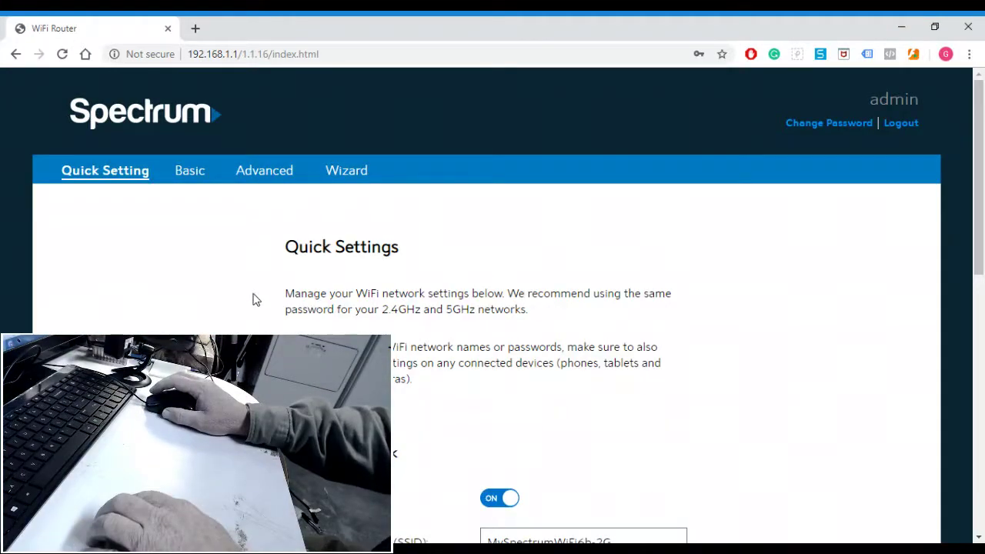
Go to Advanced > Network > Wireless to reach the router's 2.4GHz WPS settings.
click(262, 173)
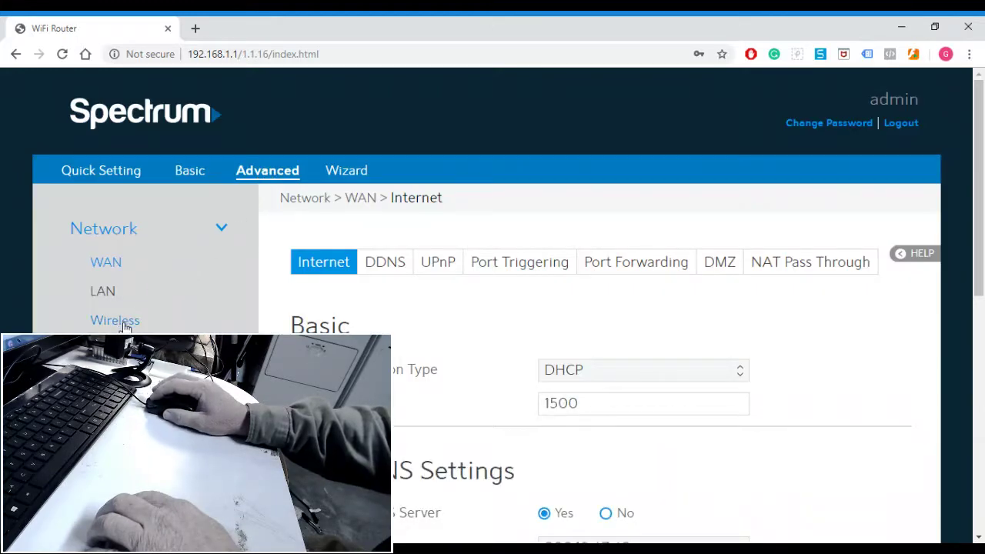
click(120, 324)
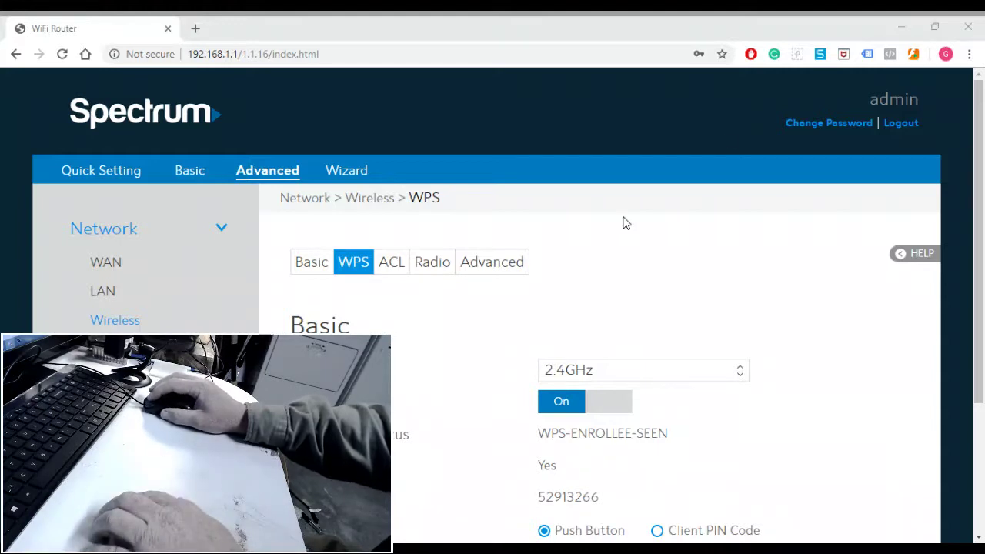
Switch the router's WPS method to Client PIN Code and enter the camera's WPS PIN.
click(815, 112)
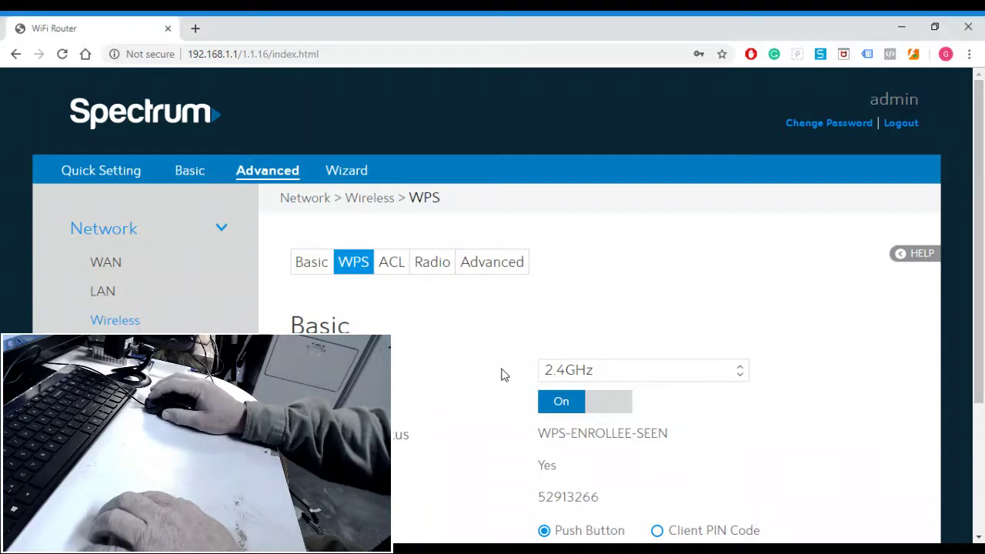
scroll(500, 375, down, 3)
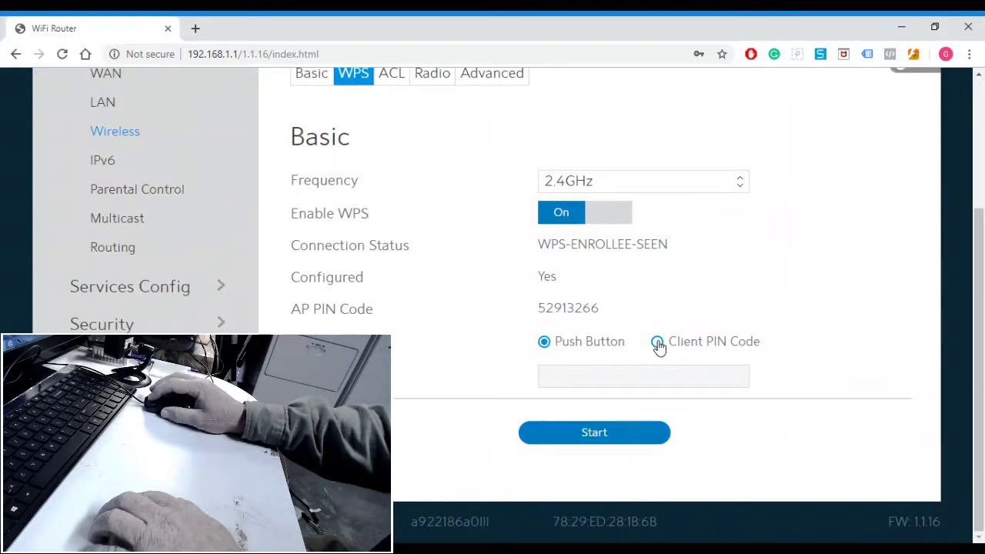
click(658, 344)
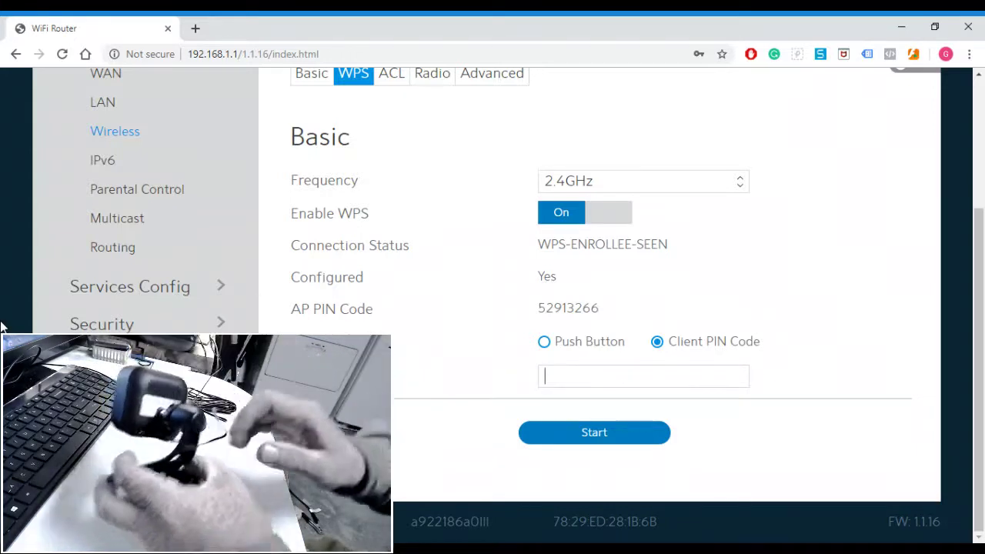
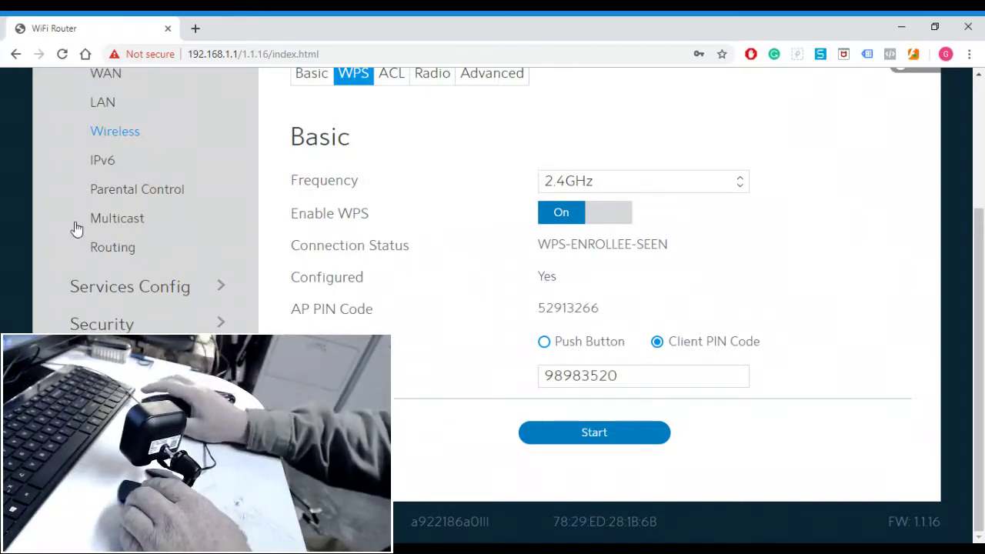
Start WPS PIN pairing and wait for the camera to join the network.
click(585, 435)
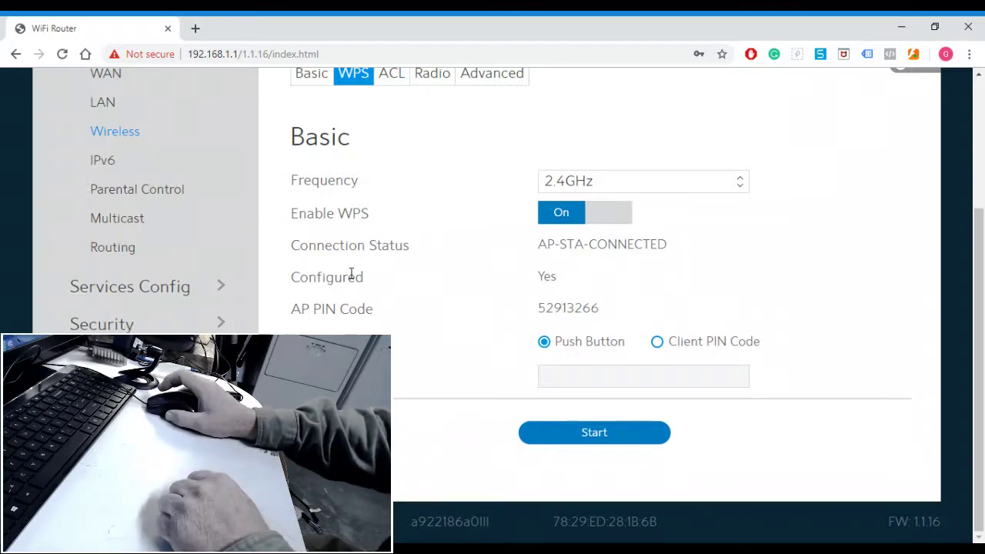
scroll(378, 215, up, 3)
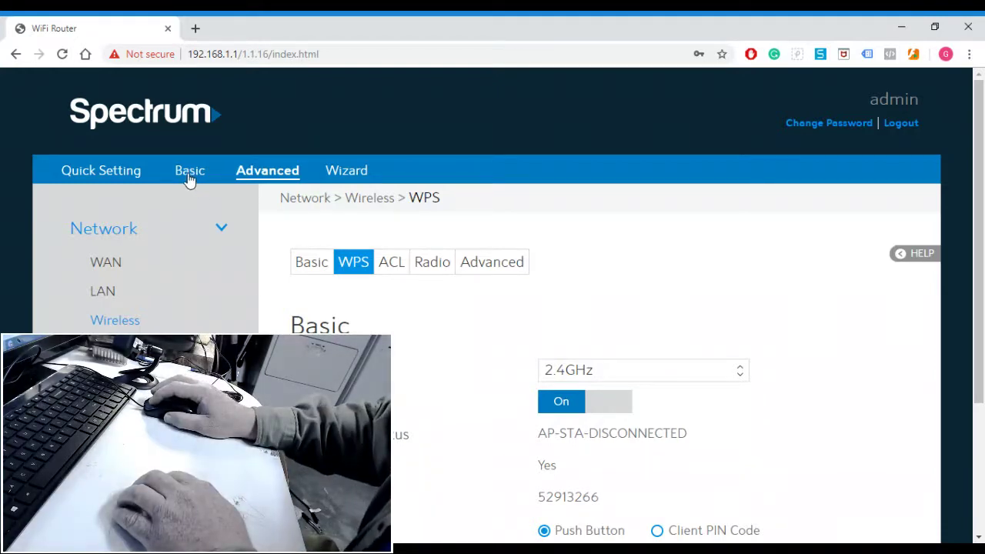
Open Basic > Users to view the router's Client Information device list.
click(190, 173)
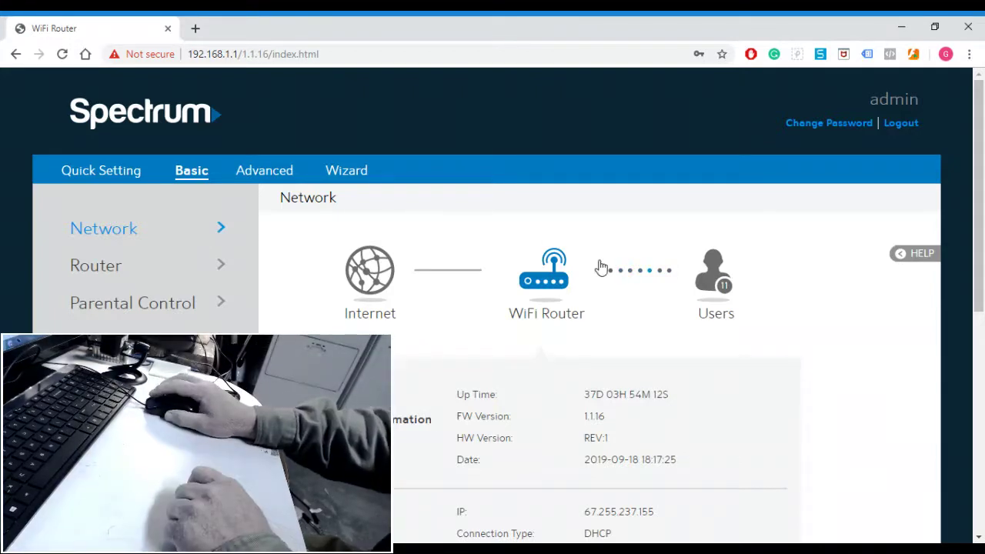
click(713, 281)
scroll(604, 402, down, 4)
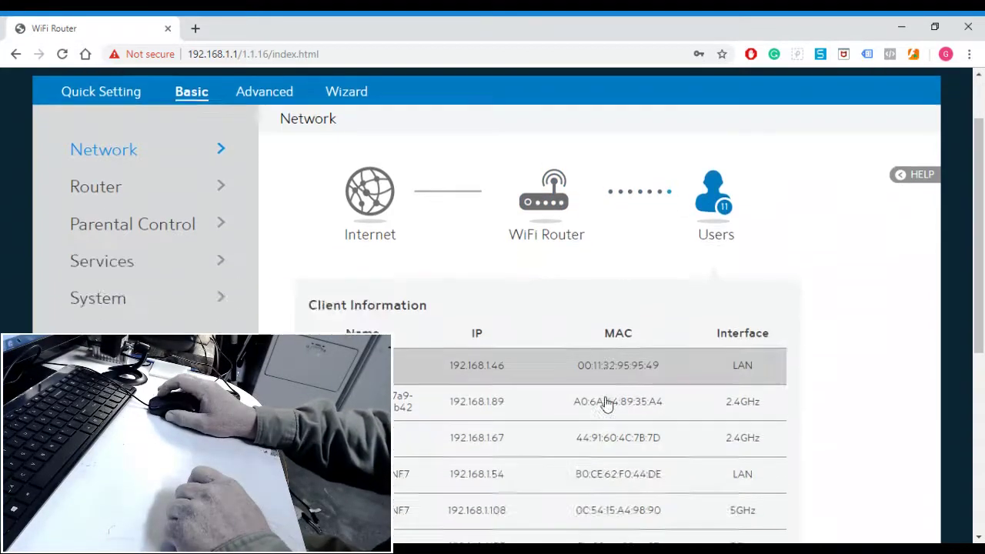
scroll(605, 402, down, 2)
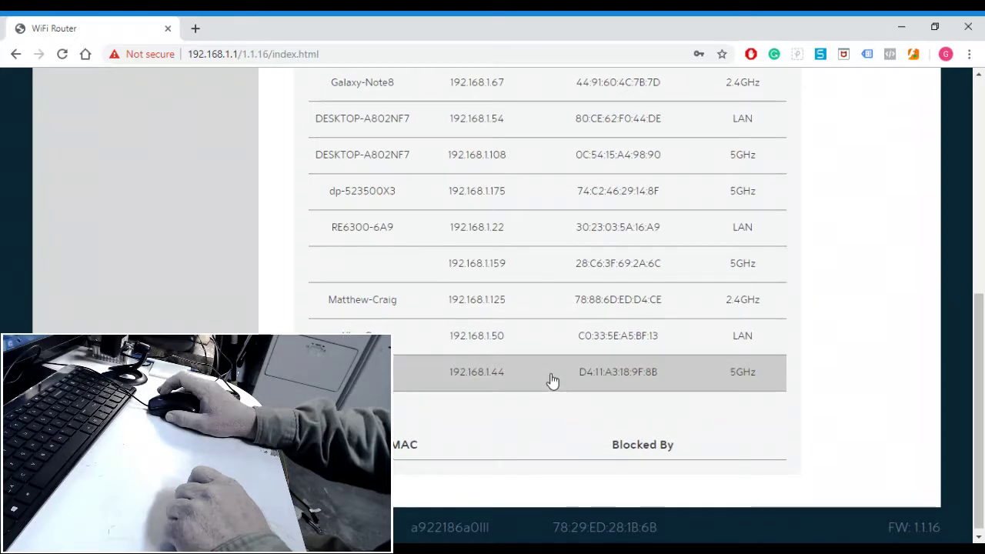
scroll(549, 378, up, 1)
scroll(535, 321, up, 3)
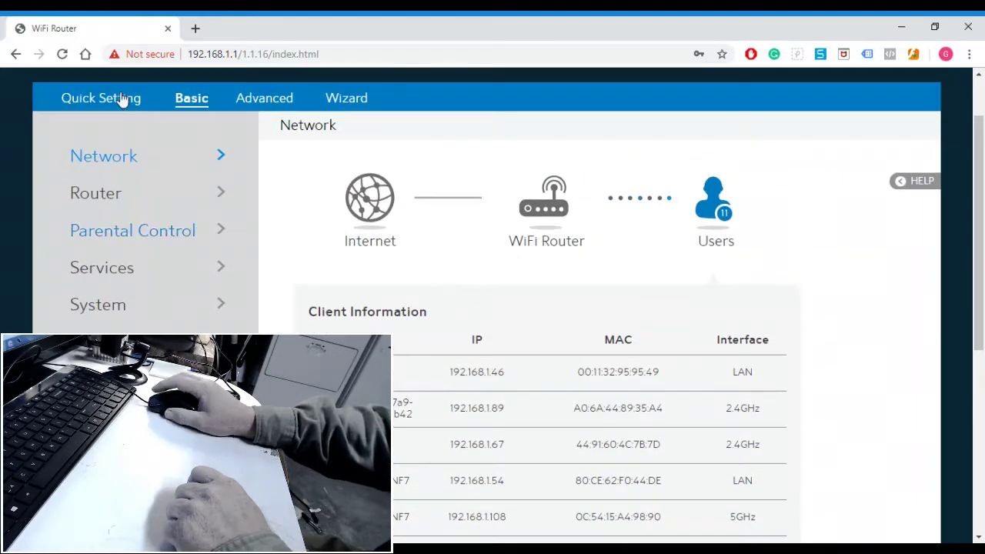
Reload the router page and recheck the client list for the new 192.168.1.200 device.
click(64, 52)
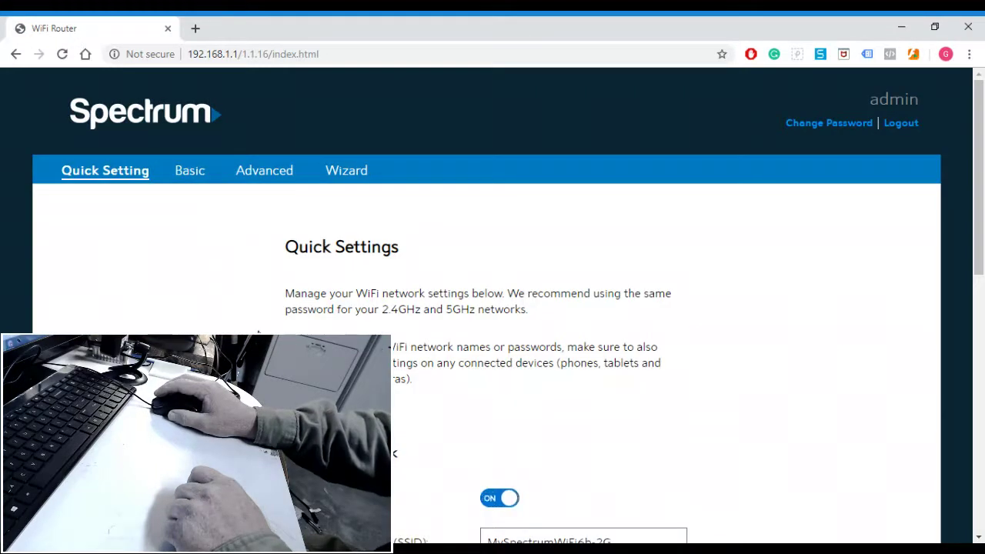
click(189, 174)
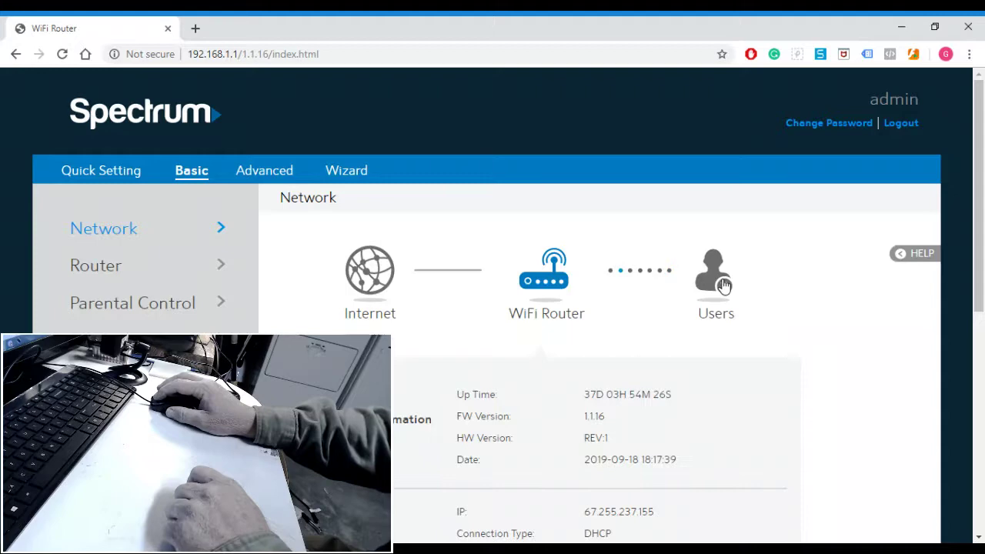
click(722, 285)
scroll(723, 307, down, 6)
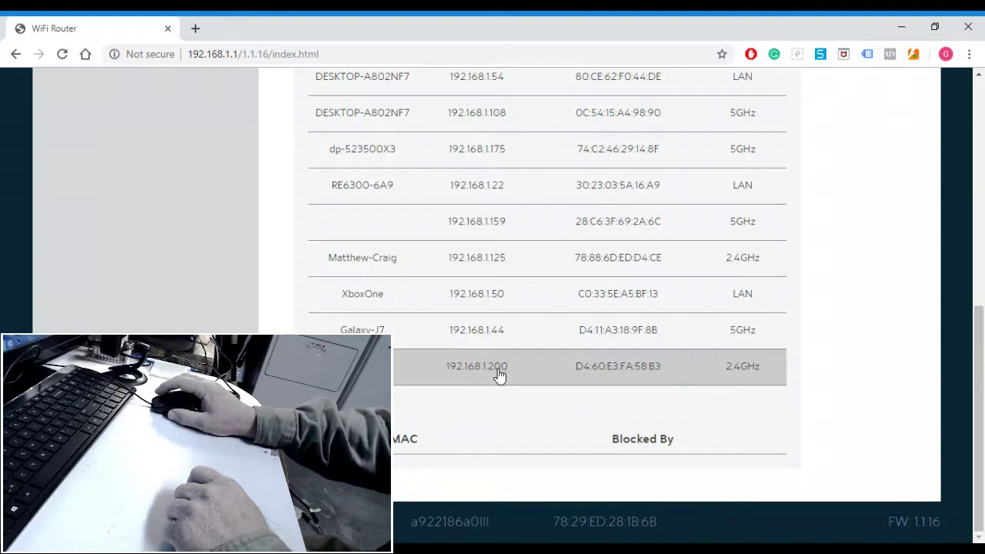
scroll(499, 373, up, 3)
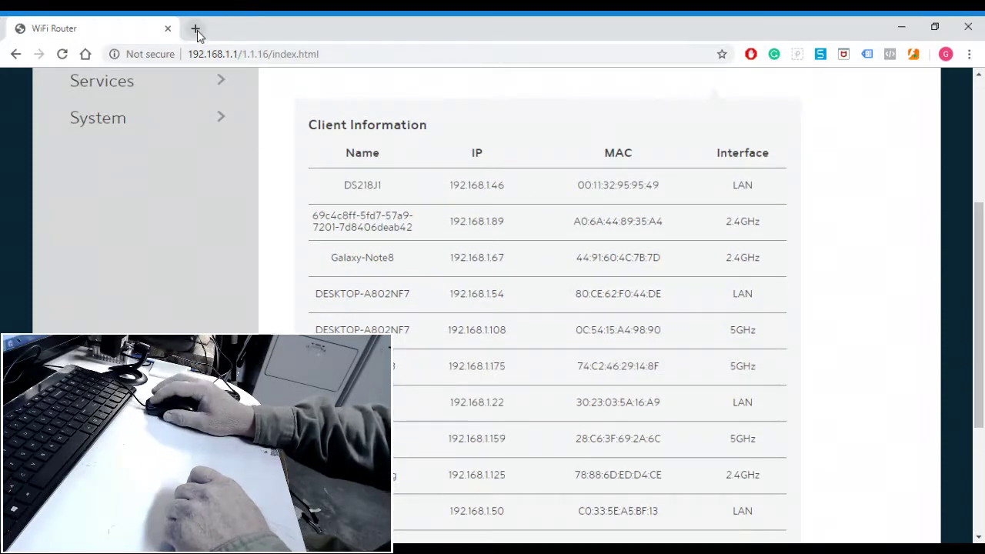
In a new tab, load 192.168.1.200/adm/enable_ui.cgi so the camera replies OK.
click(196, 29)
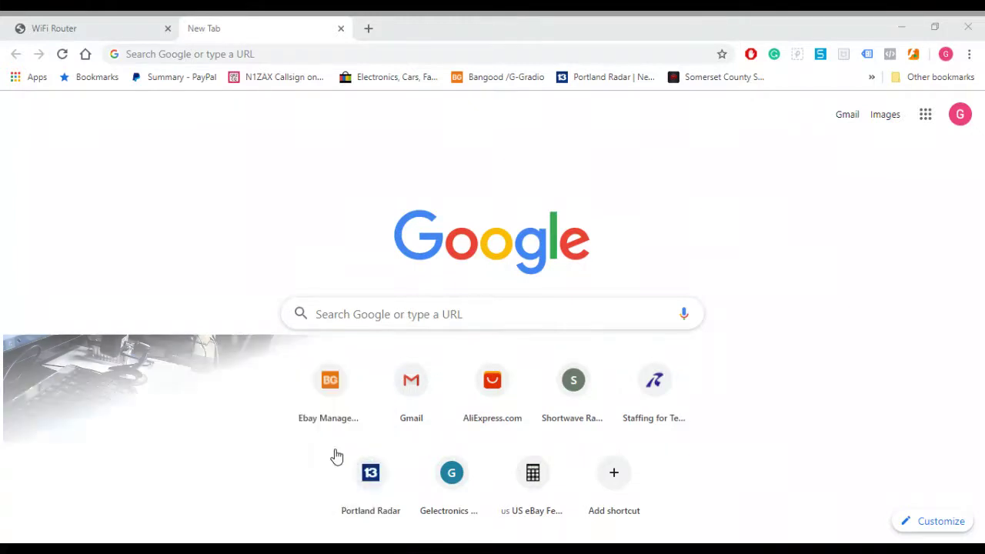
click(846, 56)
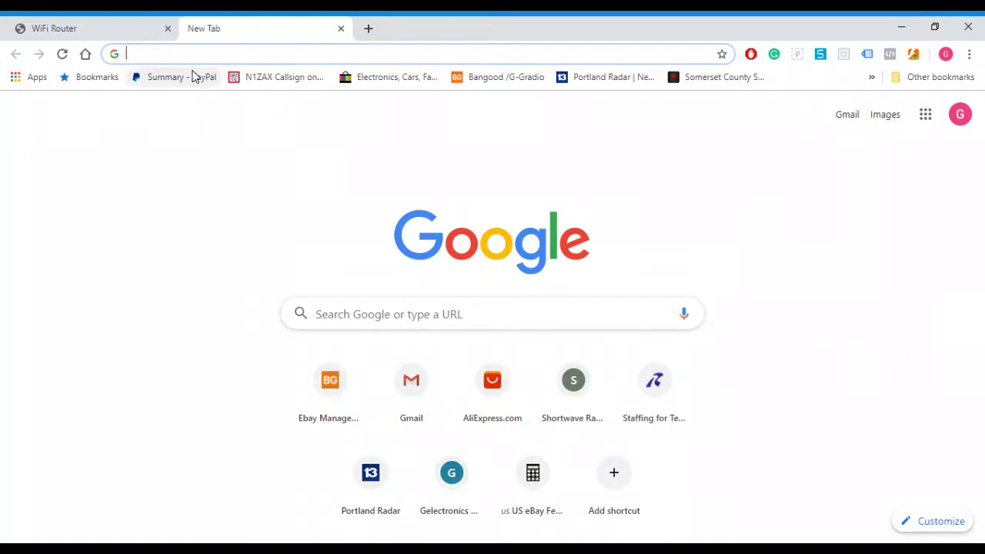
text(192)
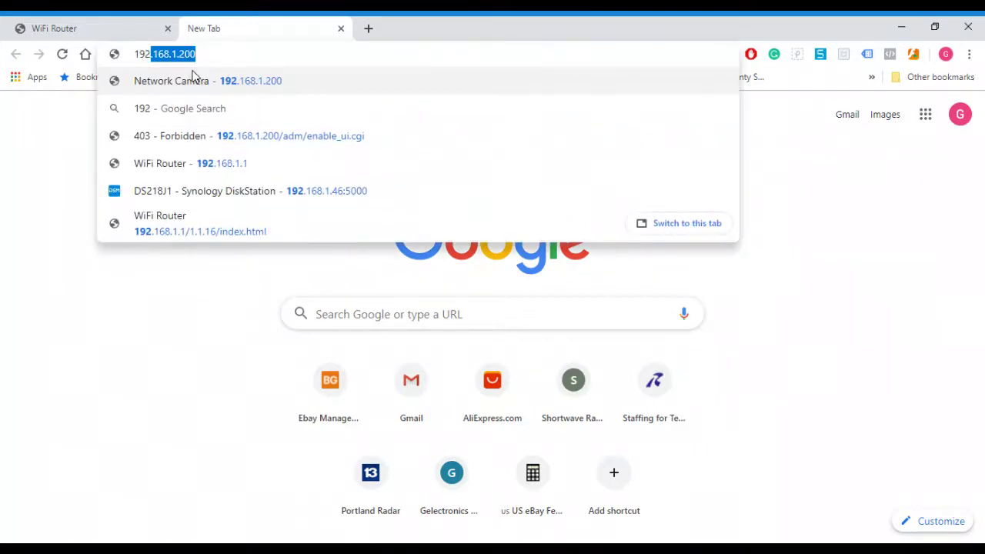
text(.16)
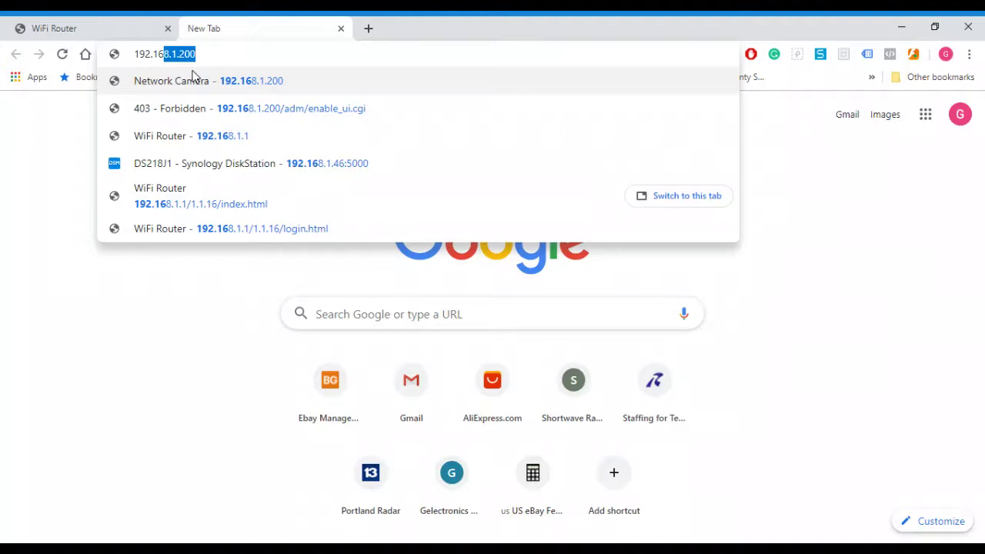
text(8.1.2)
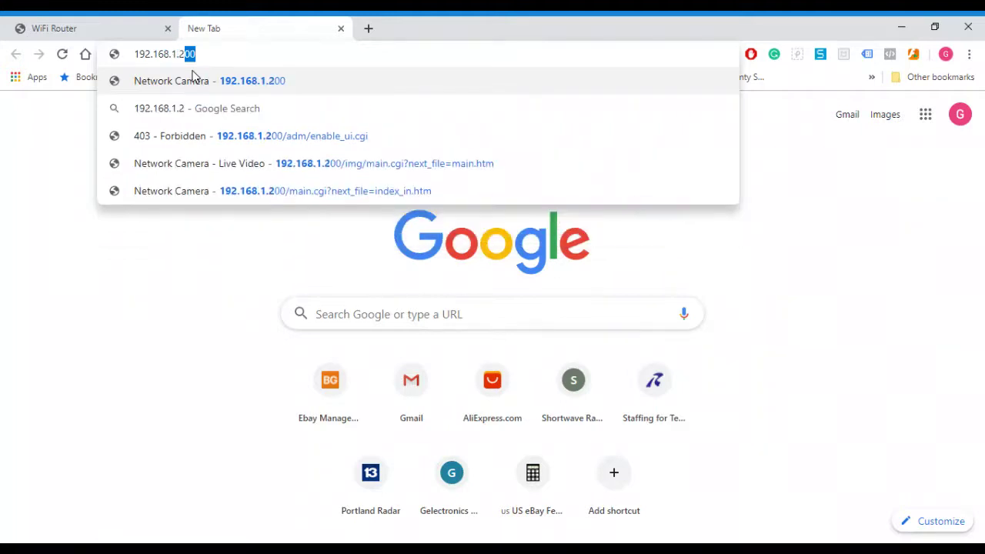
text(00)
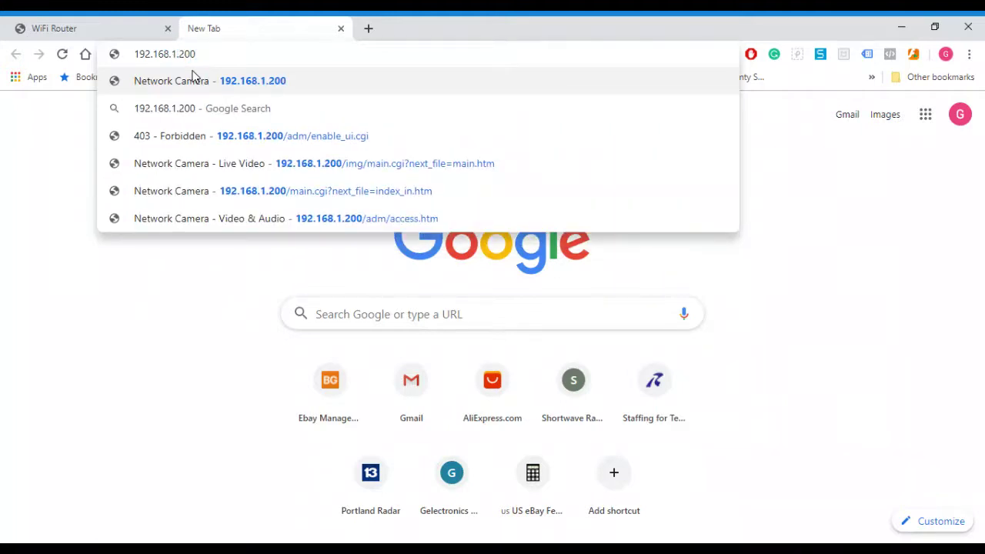
text(/)
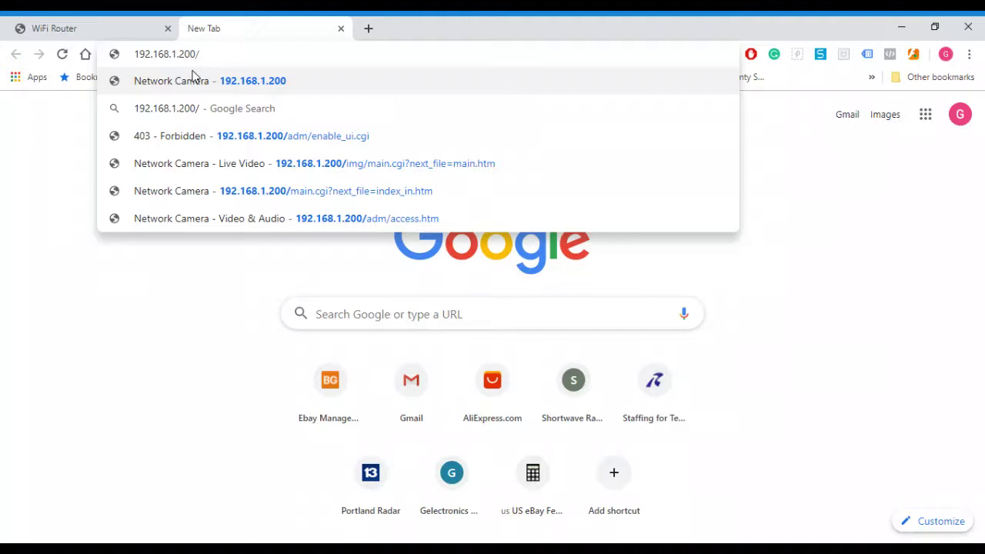
text(adm)
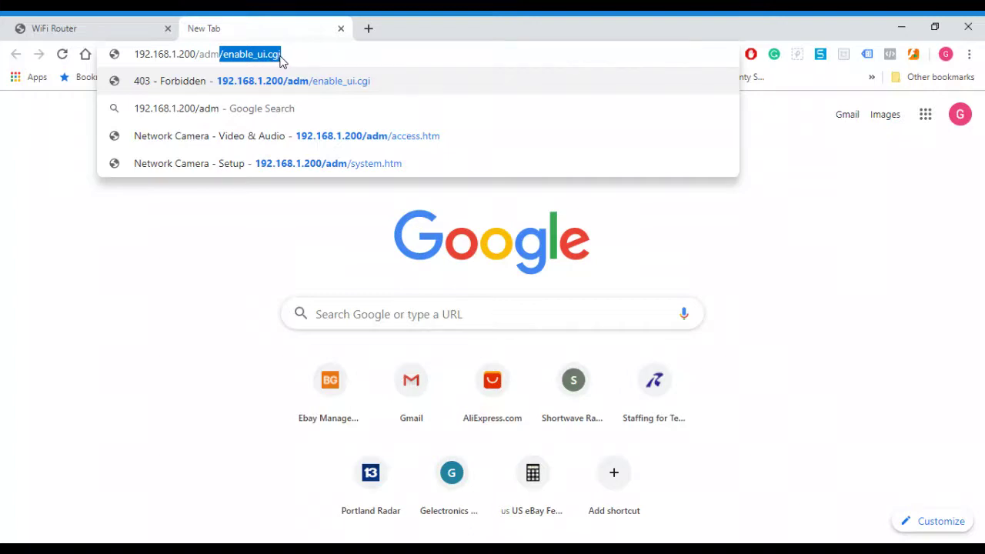
click(299, 52)
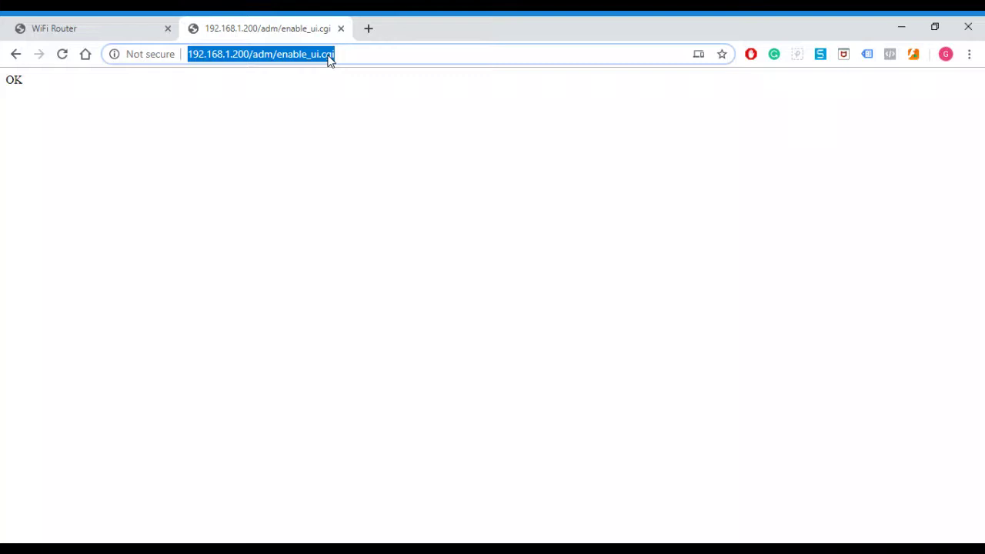
Enter the camera's base address 192.168.1.200 in the address bar.
text(192.)
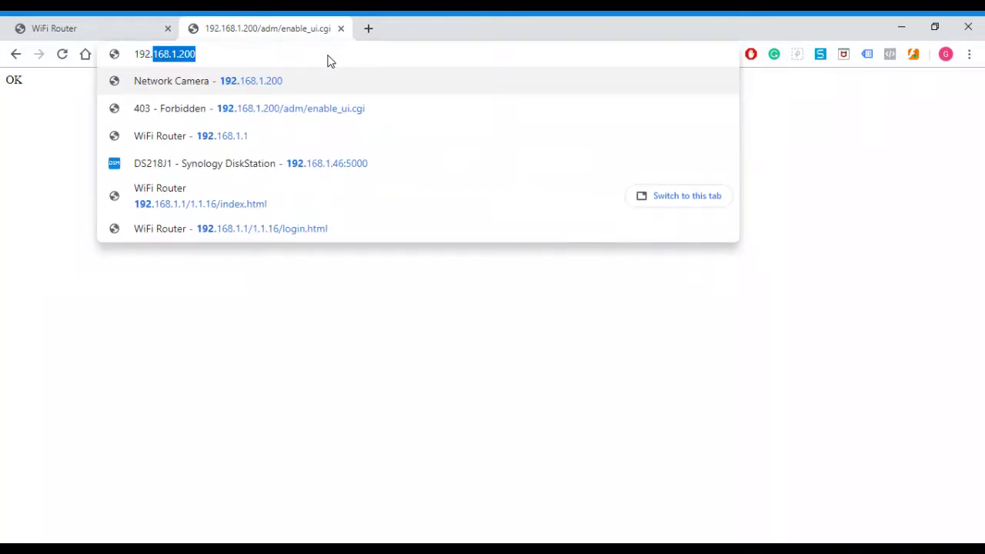
text(168.)
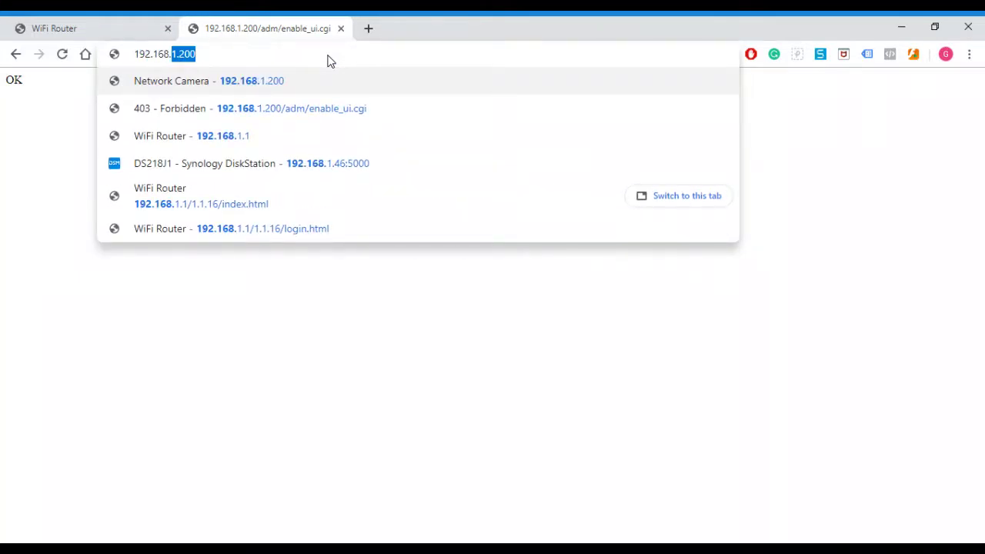
text(1.200/main.cgi?next_file=index_in.htm)
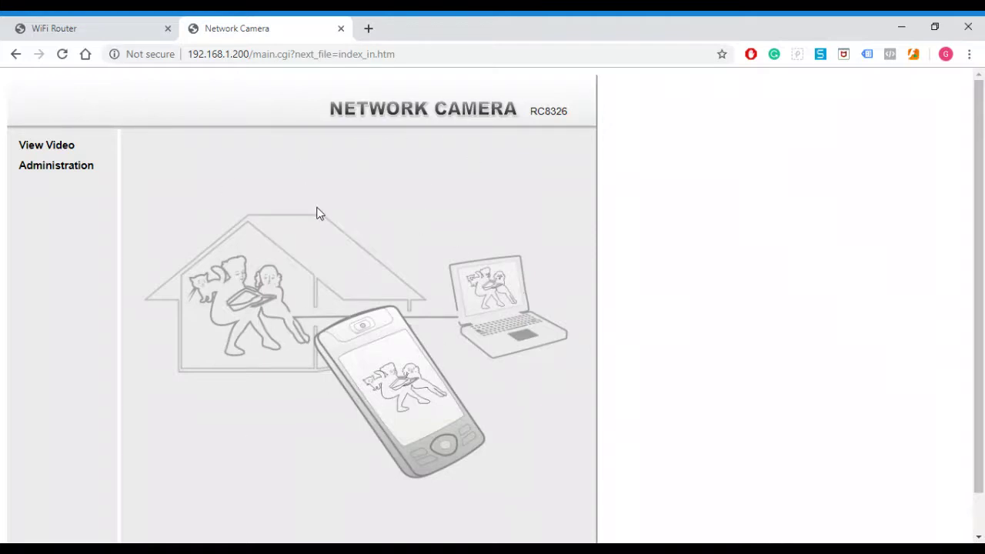
Open View Video, dismiss the QuickTime alert, and switch the player to FlashPlayer.
click(62, 148)
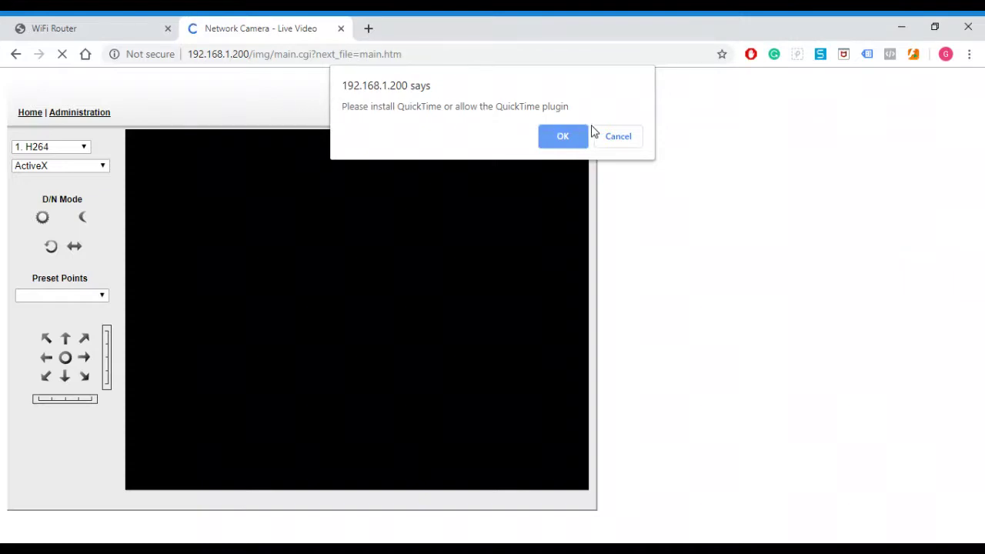
click(618, 137)
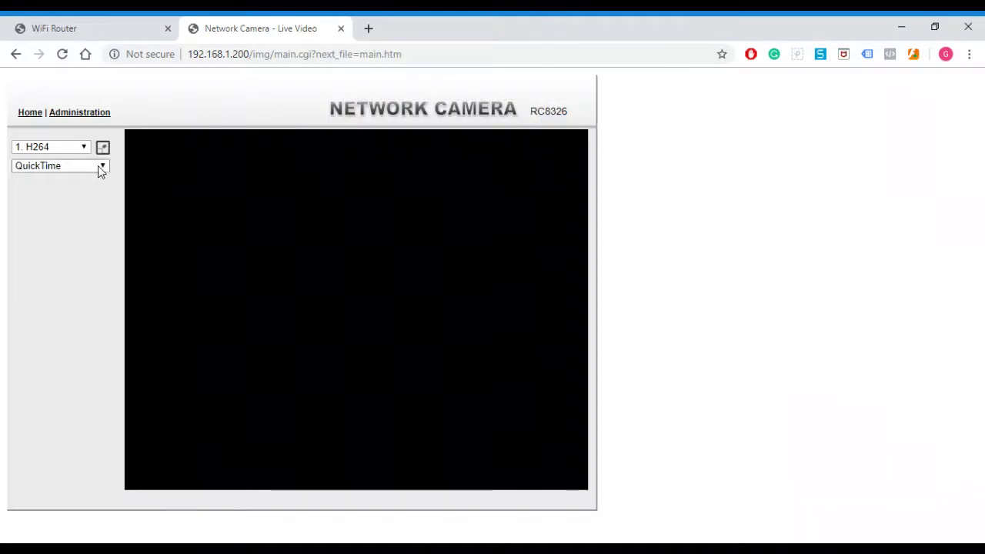
key(Down)
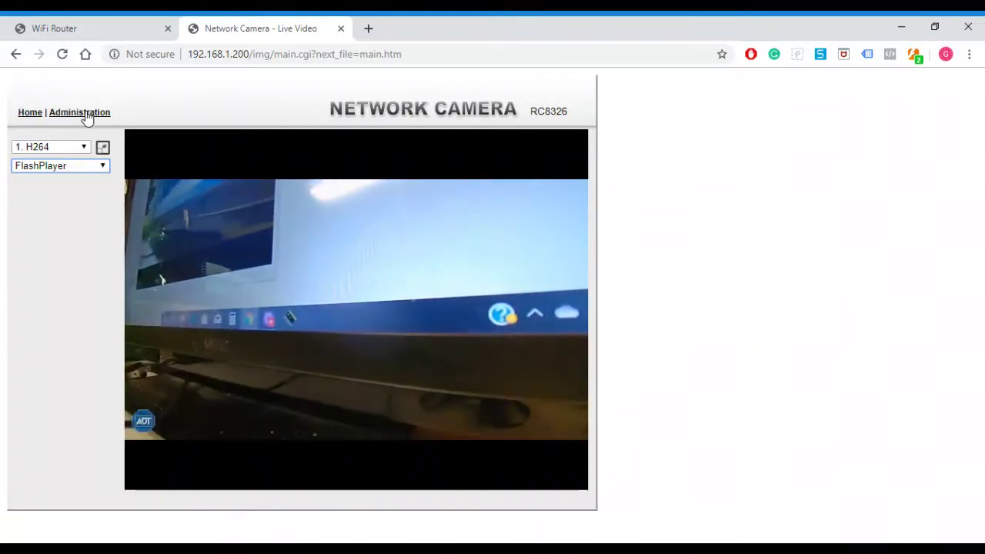
Go to Administration > Maintenance to see administrator login, firmware upgrade and backup options.
click(30, 113)
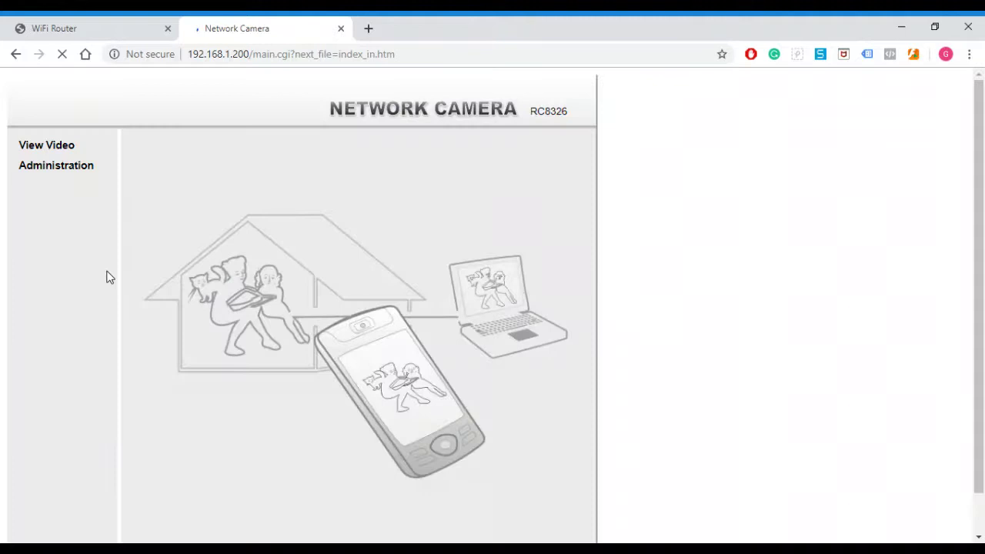
click(66, 169)
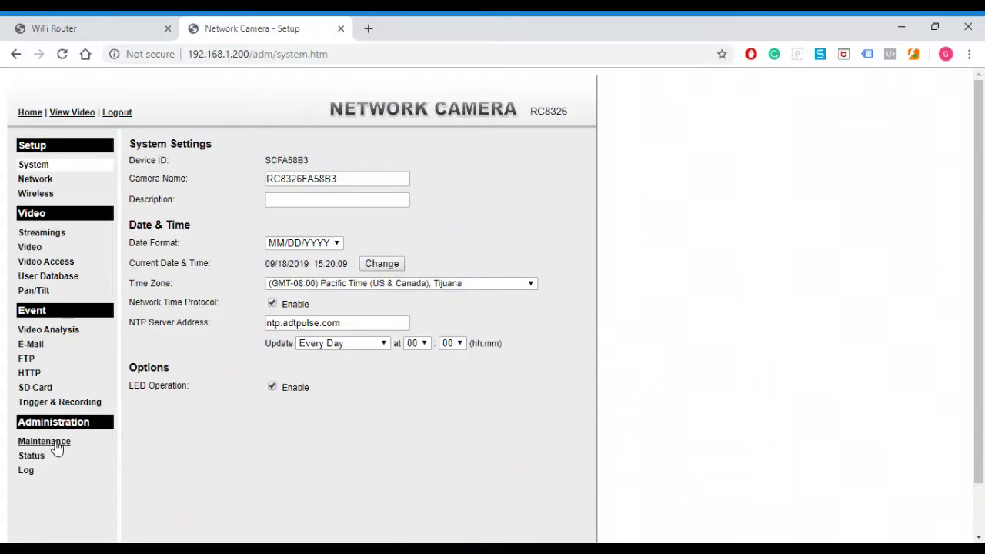
click(55, 444)
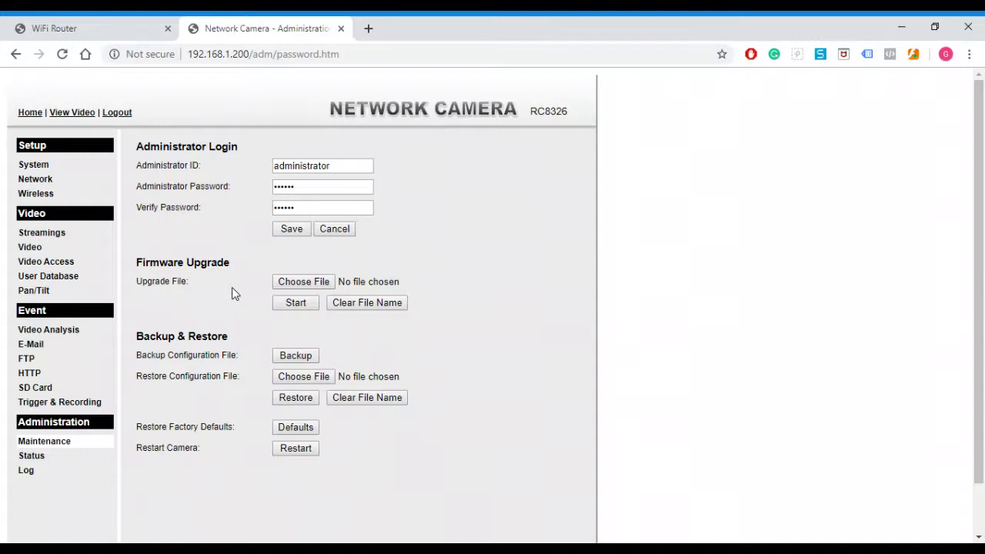
scroll(256, 368, down, 1)
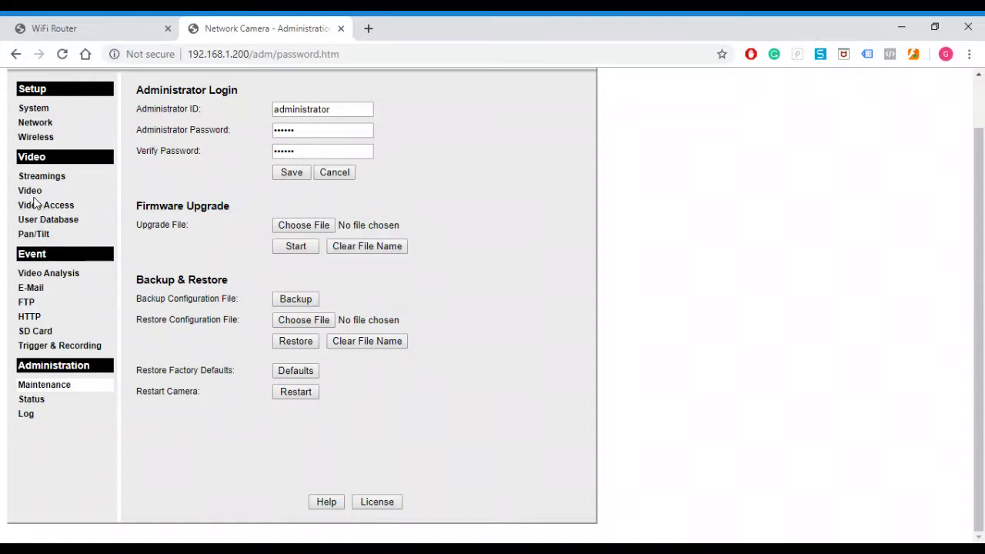
Open Video Access > Streamings and review the three streams, Streaming 1 at H.264 1280*720.
click(39, 205)
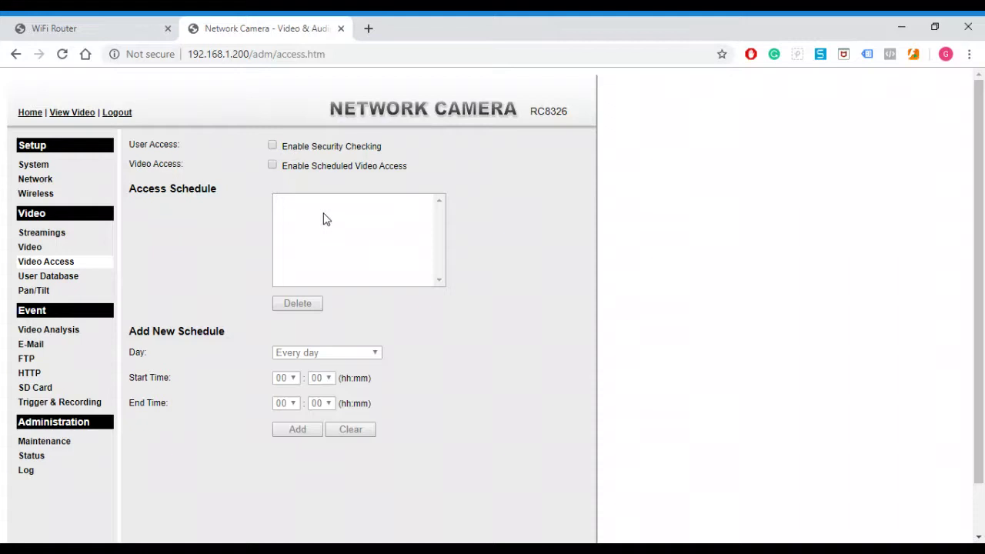
click(44, 236)
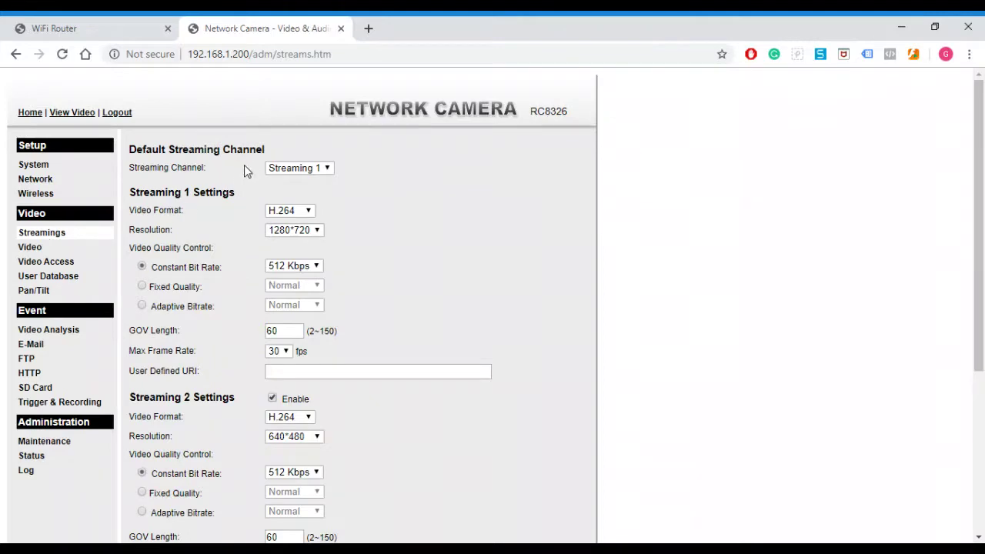
scroll(243, 354, down, 3)
scroll(243, 353, down, 1)
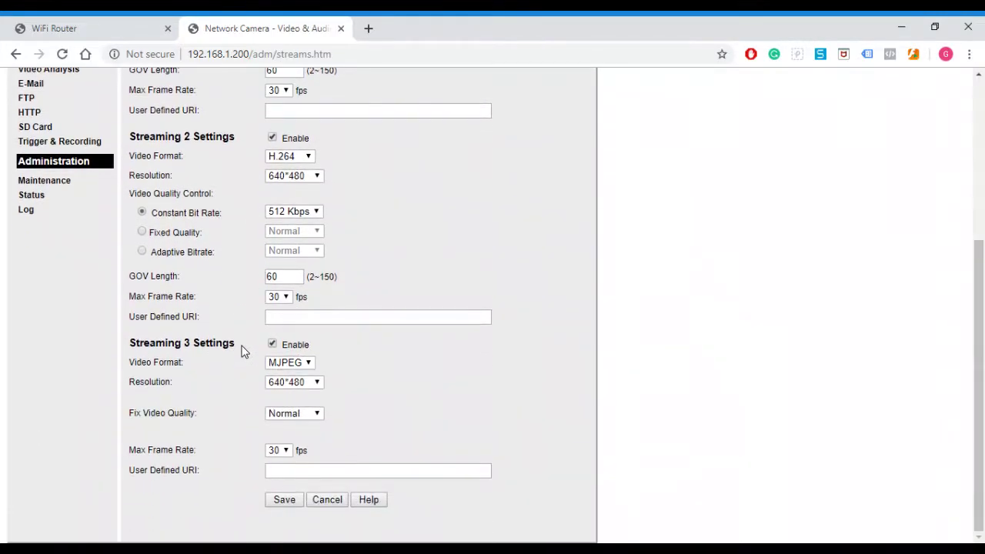
scroll(243, 353, up, 4)
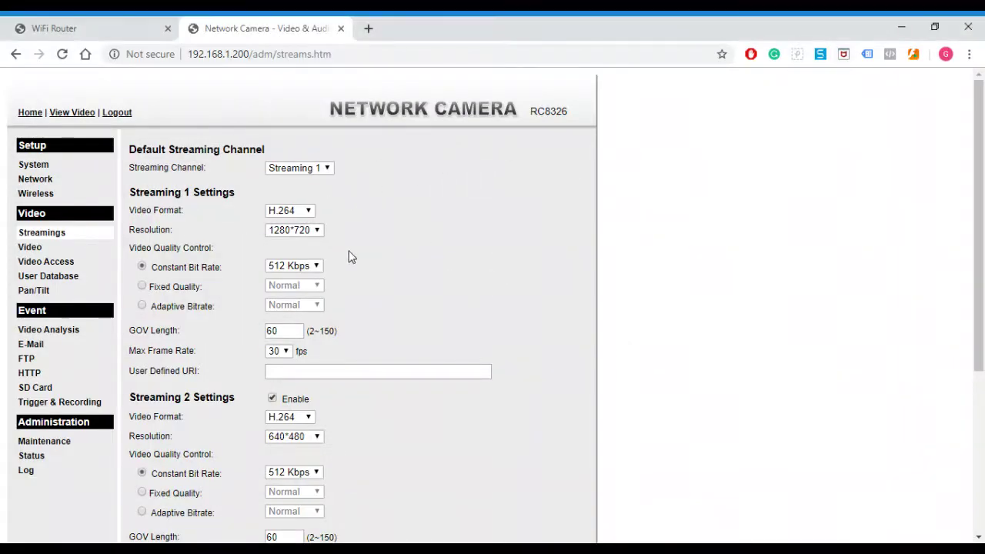
Reopen View Video past the QuickTime alert and play the garage feed in FlashPlayer.
click(66, 114)
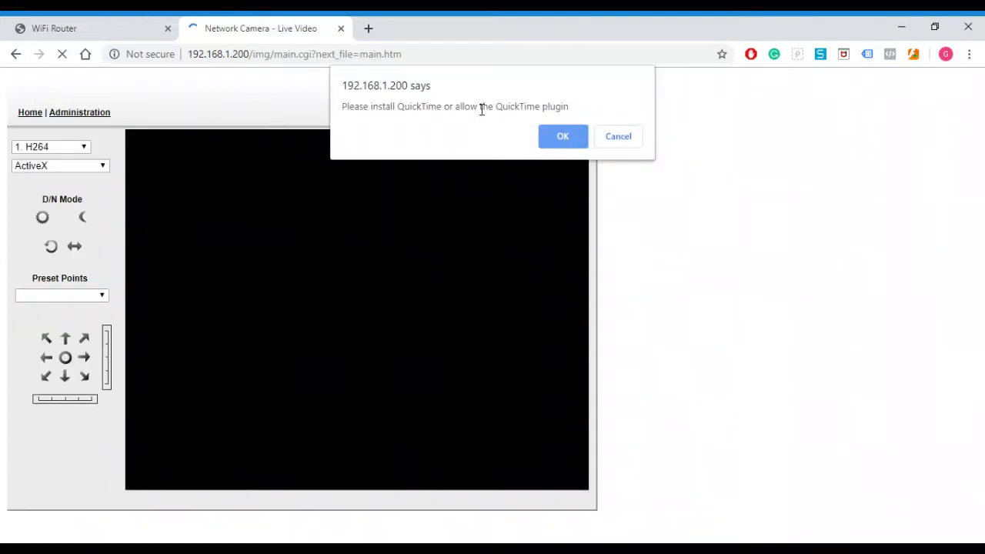
click(620, 136)
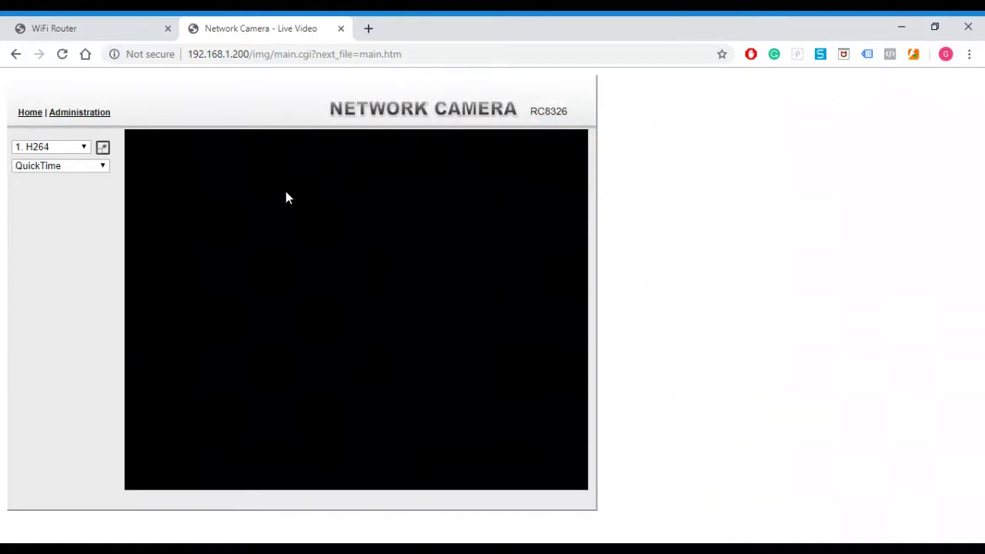
click(71, 163)
click(61, 192)
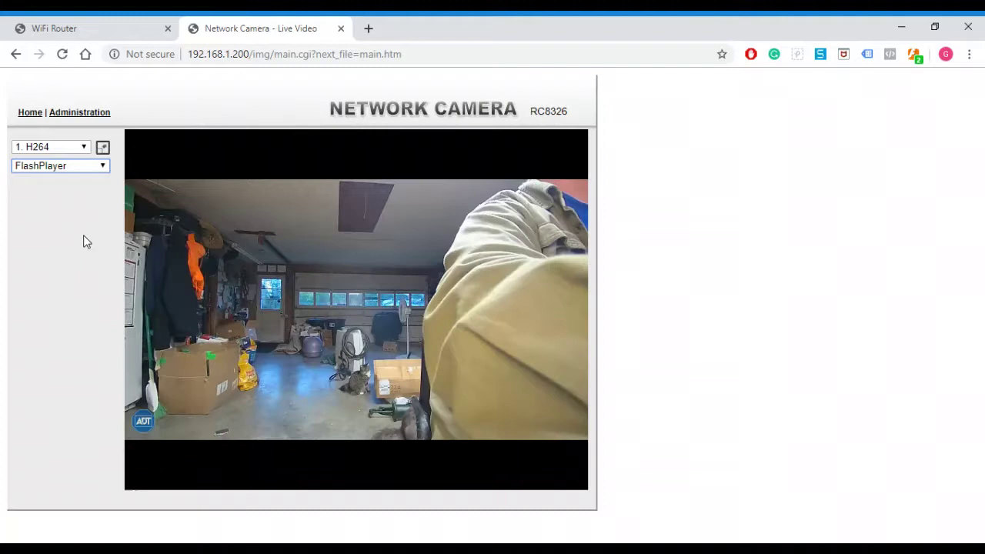